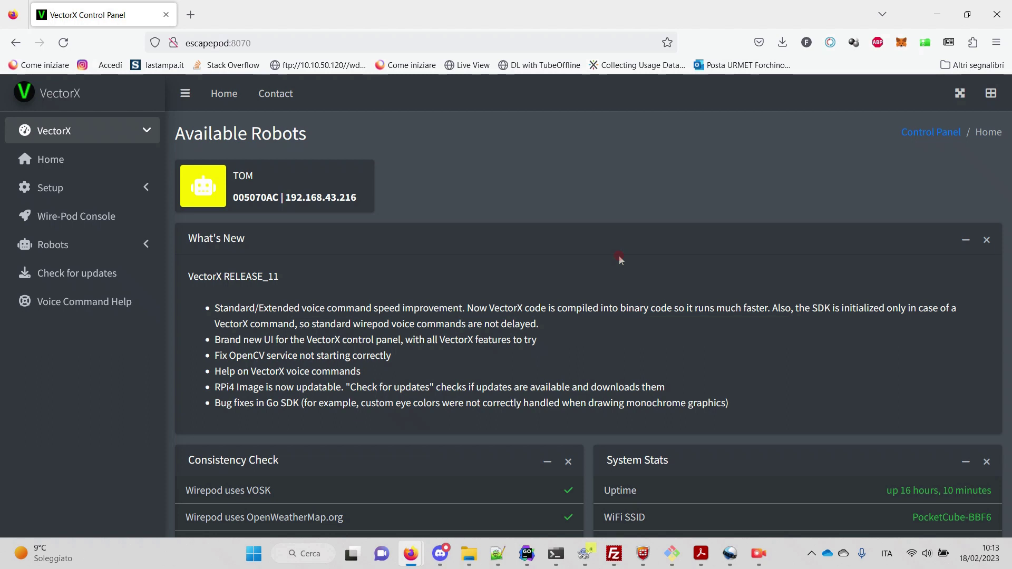
Scroll down the dashboard to view Consistency Check, System Stats and the Problems banner.
scroll(626, 264, "down", 3)
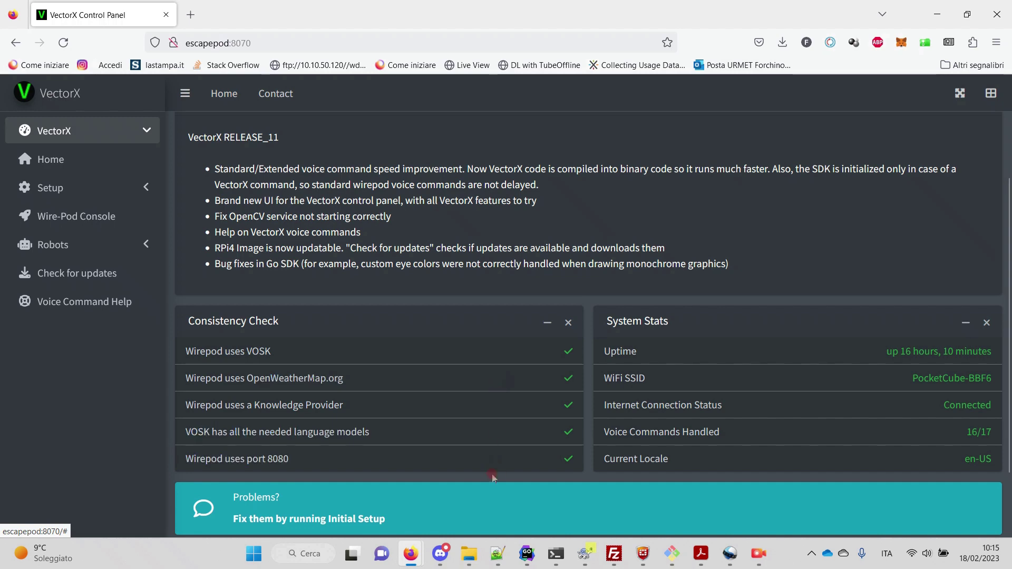
Scroll back up to the Available Robots list showing TOM.
scroll(509, 406, "up", 3)
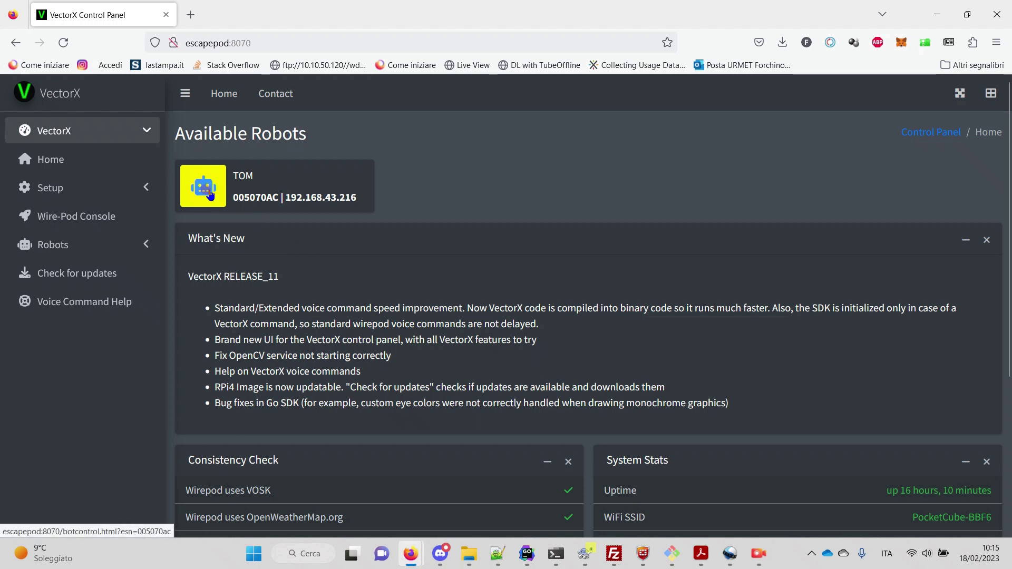
Open TOM's bot control page from the Robots list in the sidebar.
left_click(118, 245)
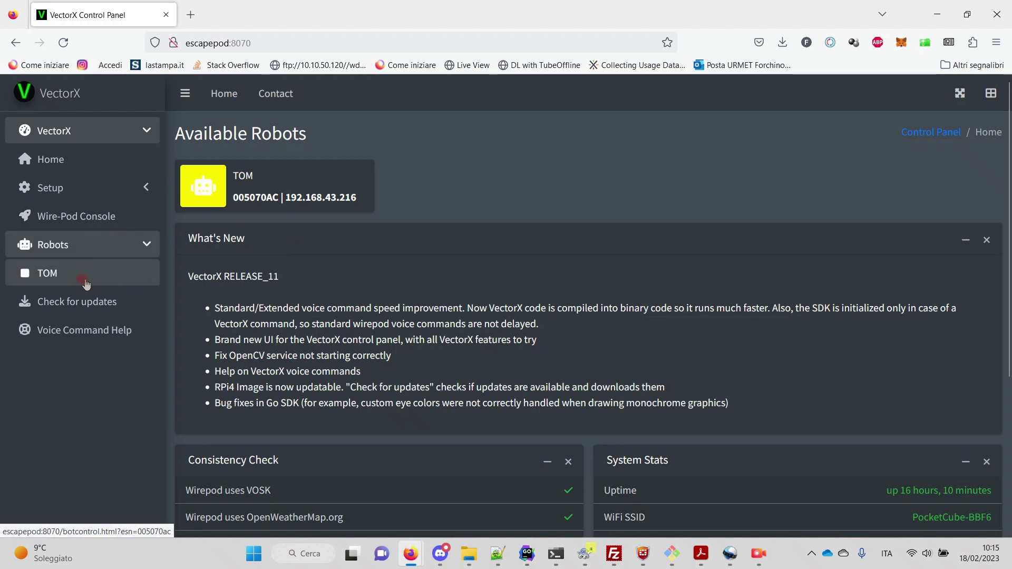
left_click(86, 284)
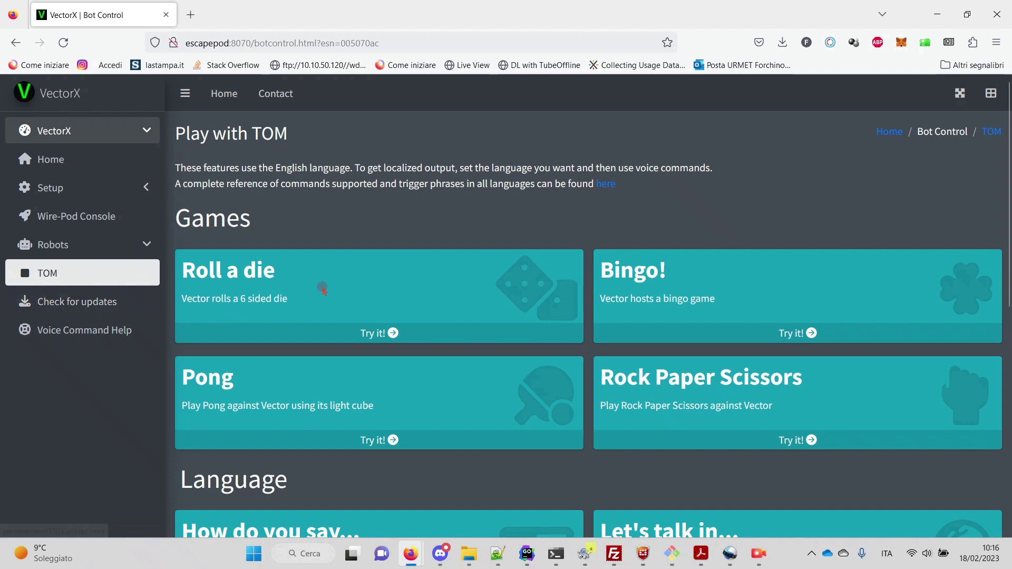
Expand the Pong and Rock Paper Scissors game cards.
left_click(374, 335)
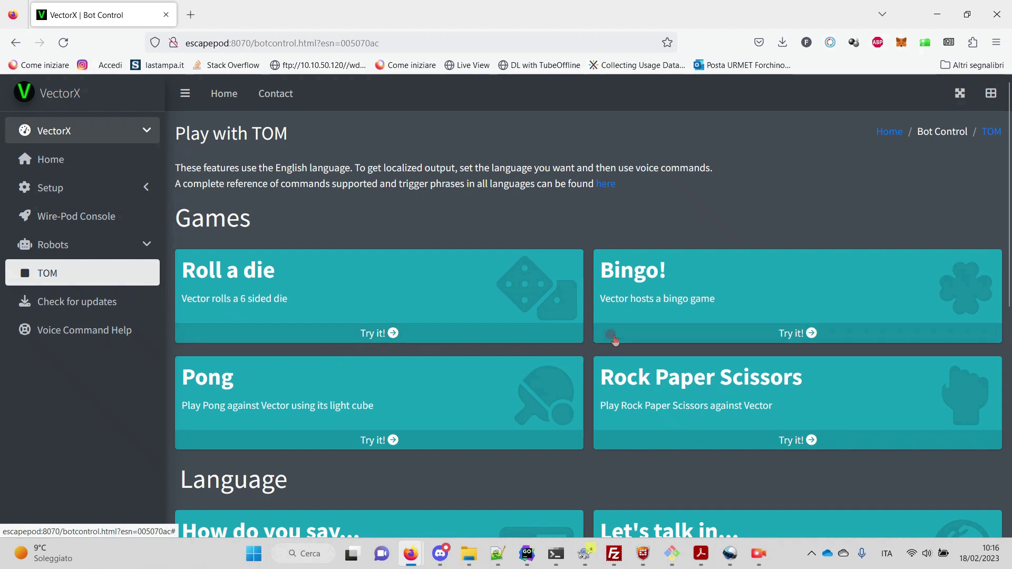
left_click(688, 326)
scroll(575, 308, "down", 2)
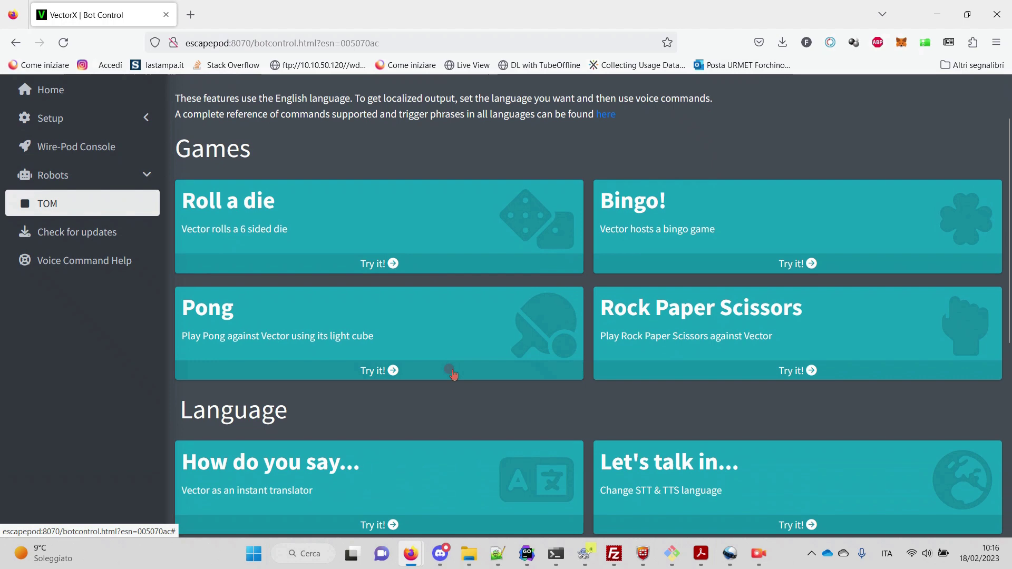
left_click(681, 366)
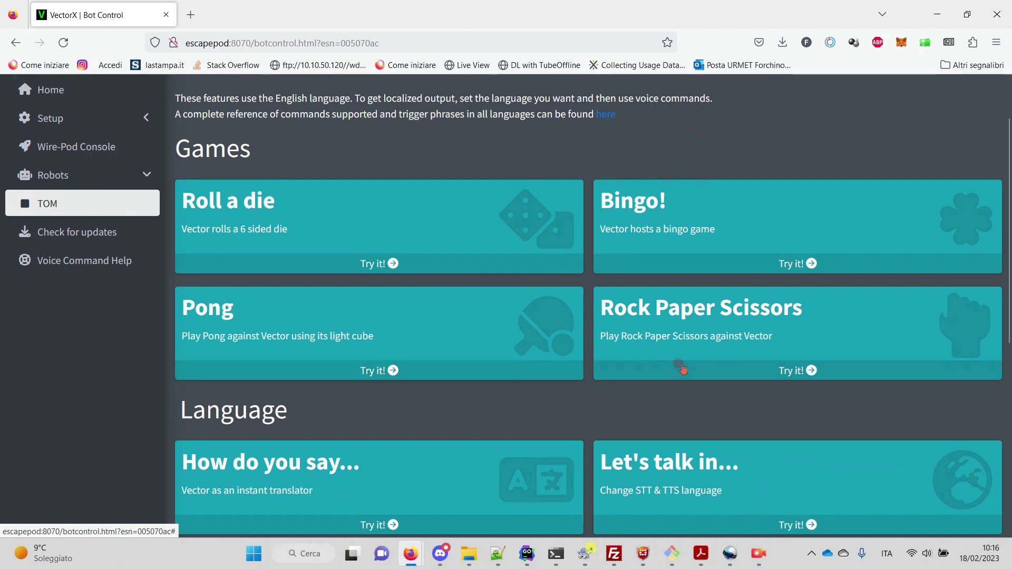
left_click(453, 372)
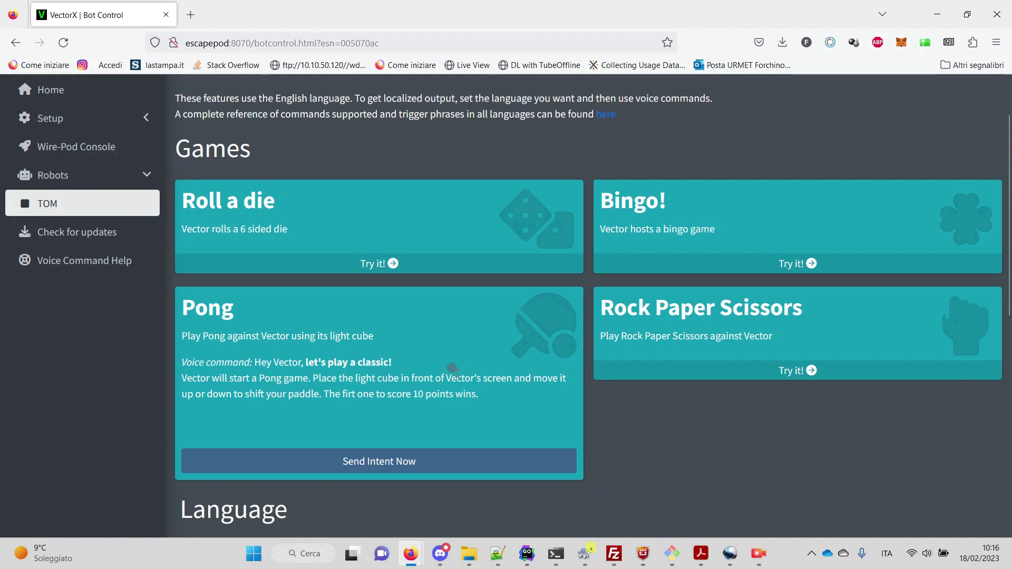
left_click(714, 371)
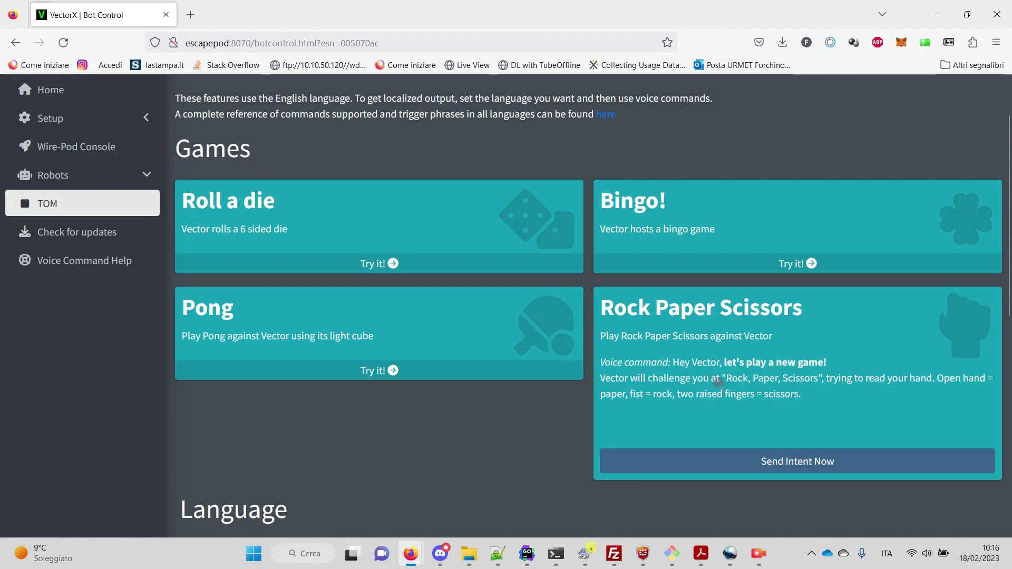
Expand the How do you say… and Let's talk in… cards, showing English (US).
scroll(616, 370, "down", 1)
scroll(616, 369, "down", 3)
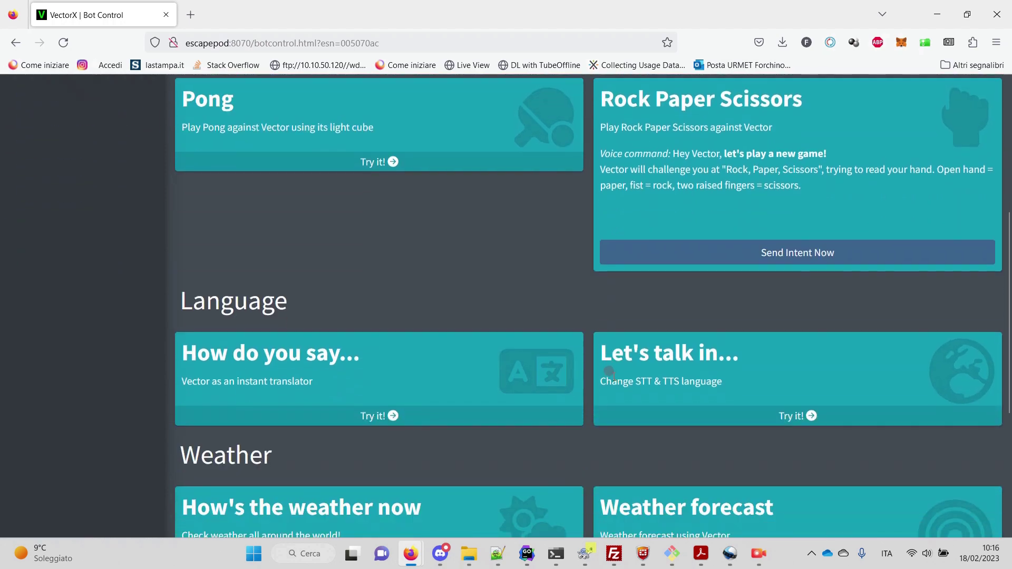
left_click(436, 415)
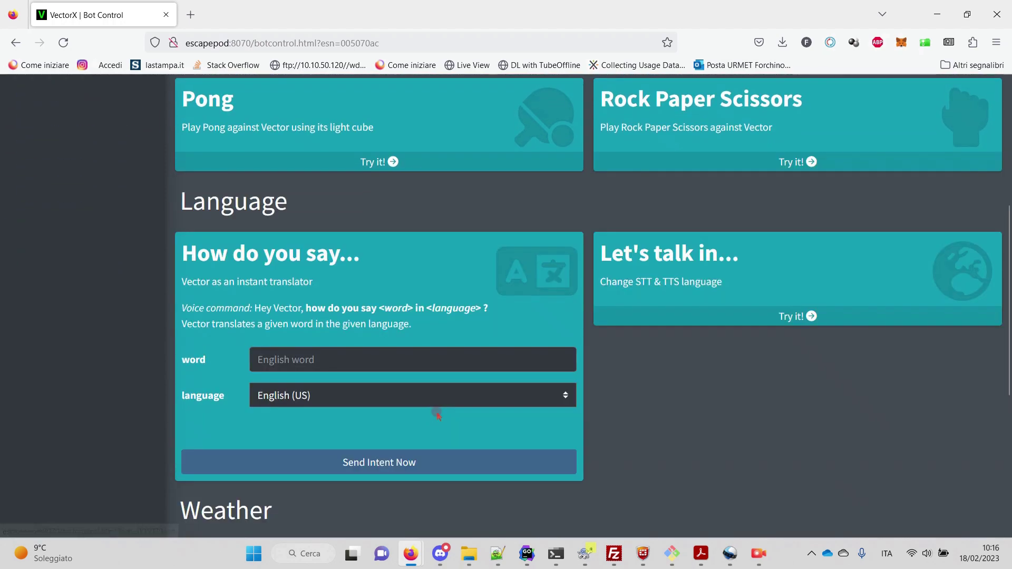
left_click(705, 316)
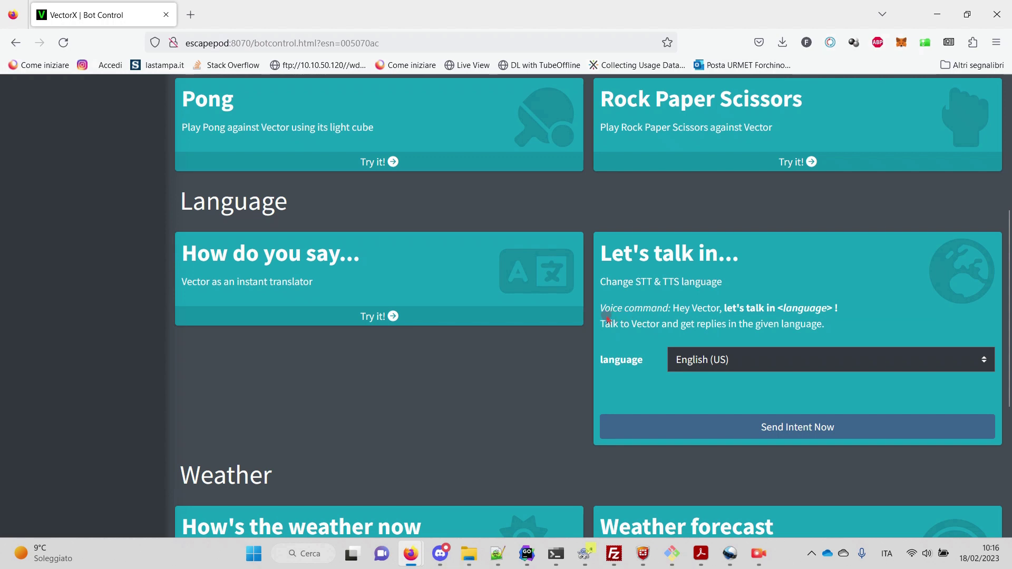
scroll(607, 318, "down", 5)
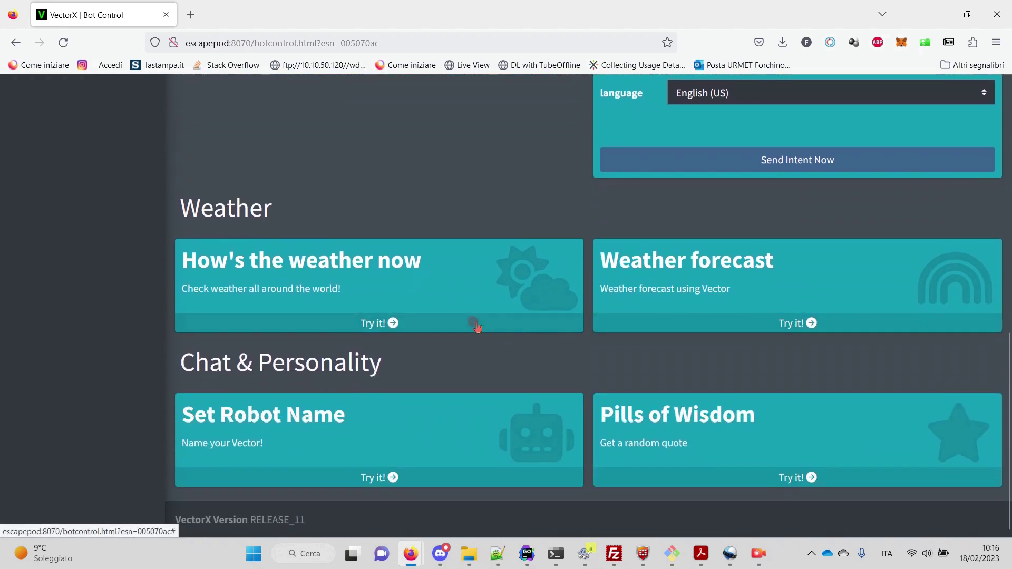
Expand the weather cards, send the Weather forecast command, and expand Set Robot Name.
left_click(477, 327)
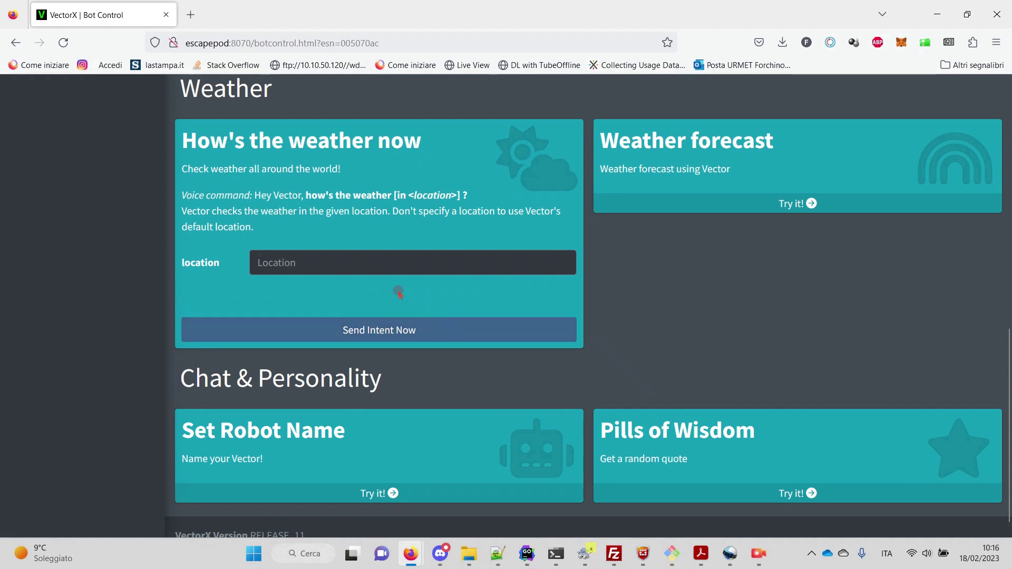
left_click(315, 264)
left_click(788, 204)
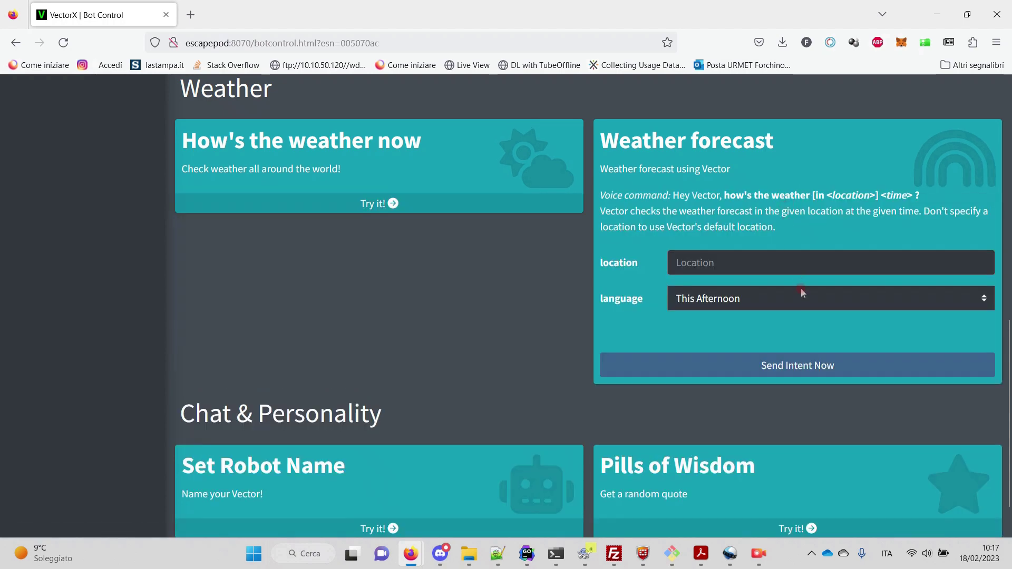
left_click(806, 365)
scroll(559, 314, "down", 1)
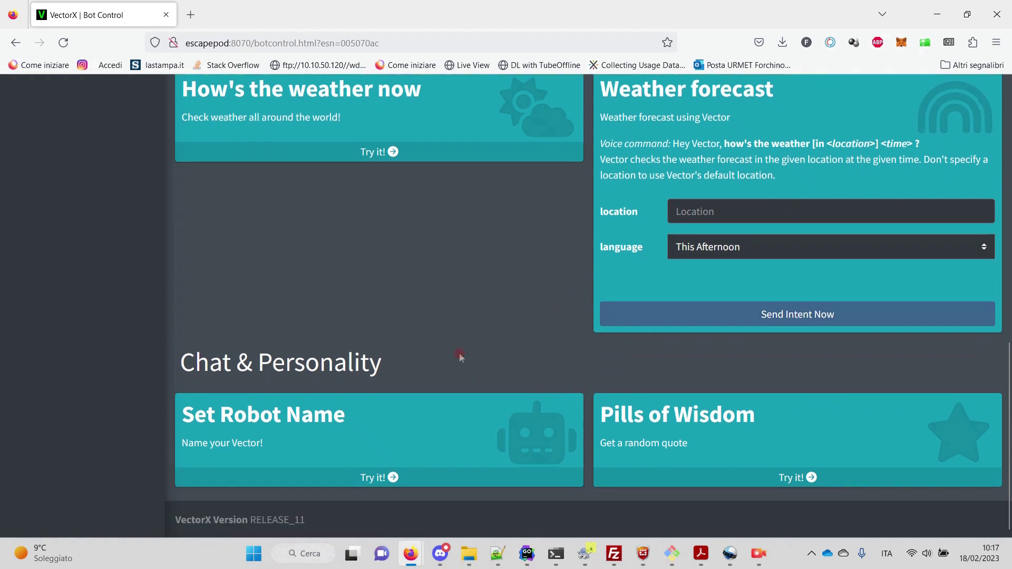
left_click(419, 484)
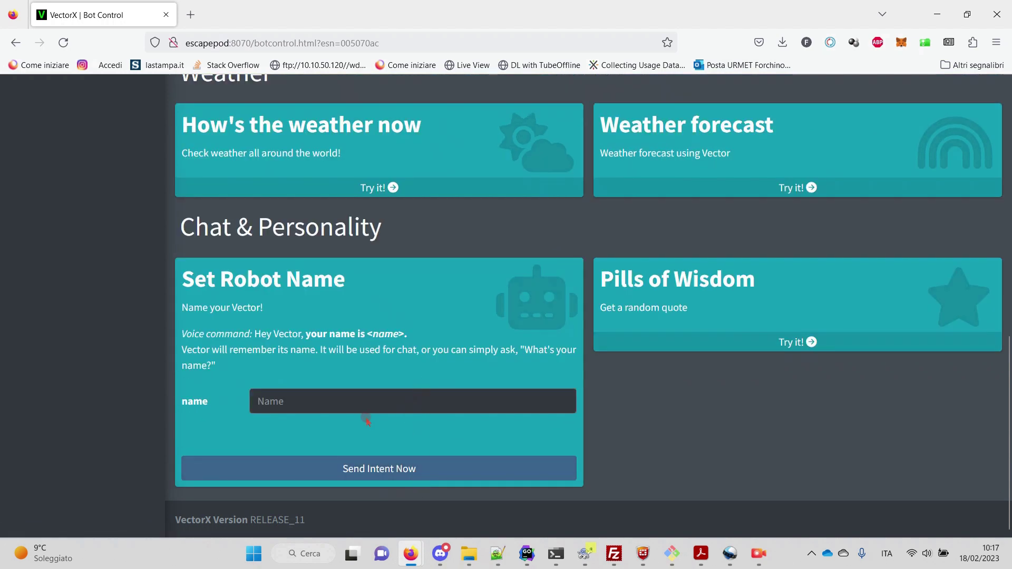
Enter the name Jerry in the Set Robot Name field and send it to the robot.
left_click(338, 406)
left_click(337, 401)
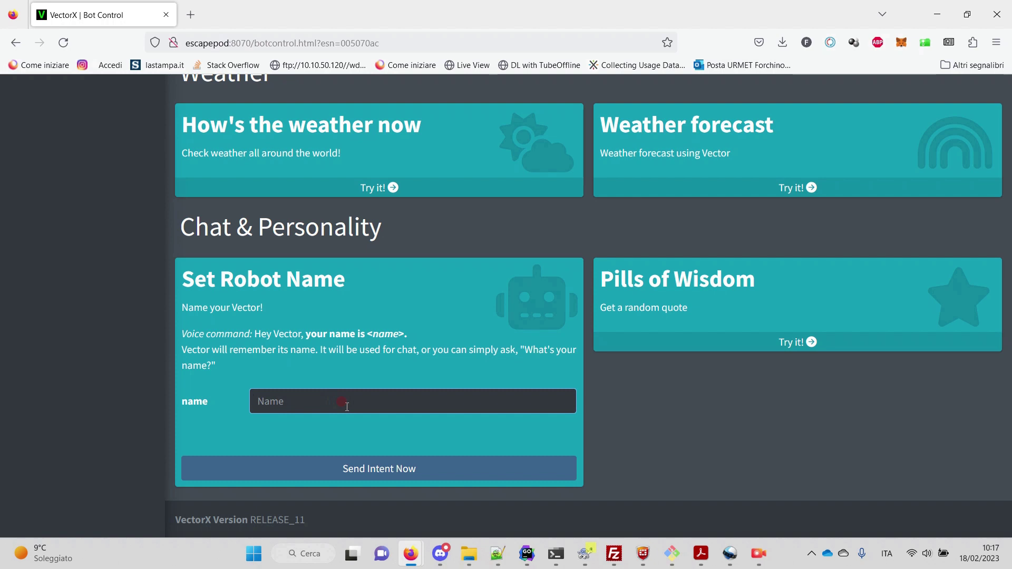
type("Jerry")
left_click(381, 467)
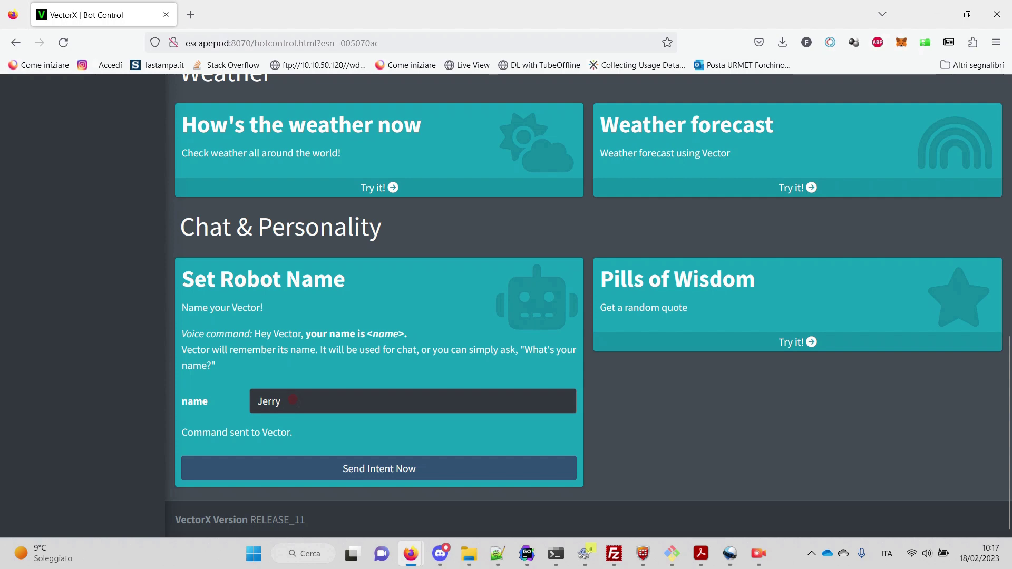
scroll(260, 362, "up", 8)
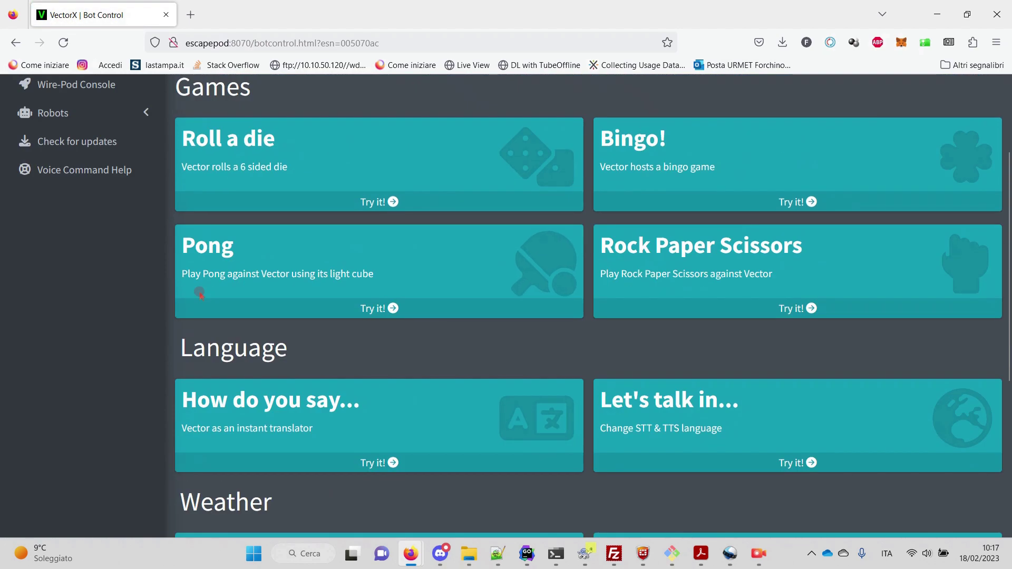
Scroll to the top of the bot page to confirm the robot is now listed as JERRY.
scroll(199, 292, "up", 3)
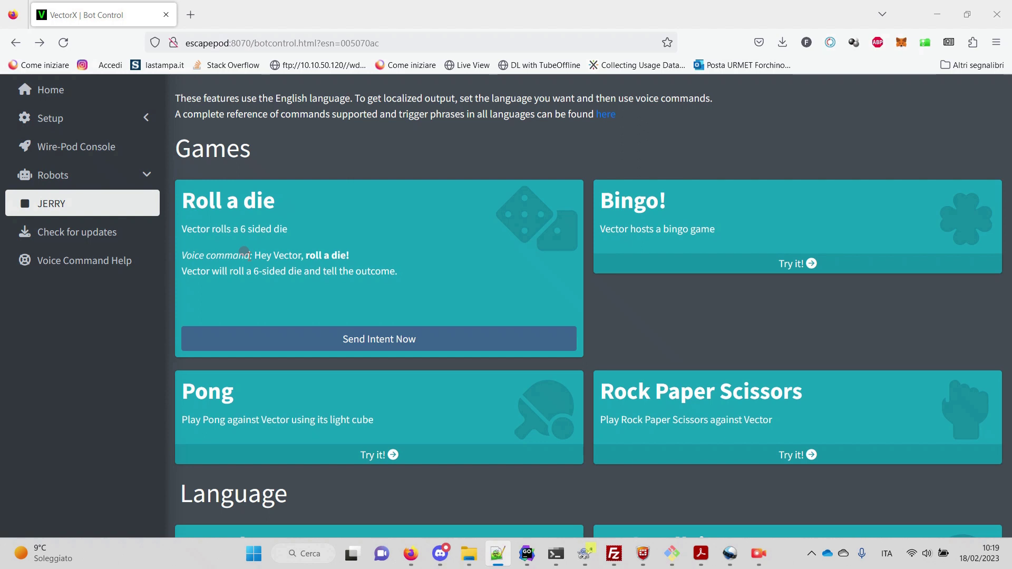
Show the Voice Commands Help trigger sentences for extended_intent_rolladie.
left_click(107, 263)
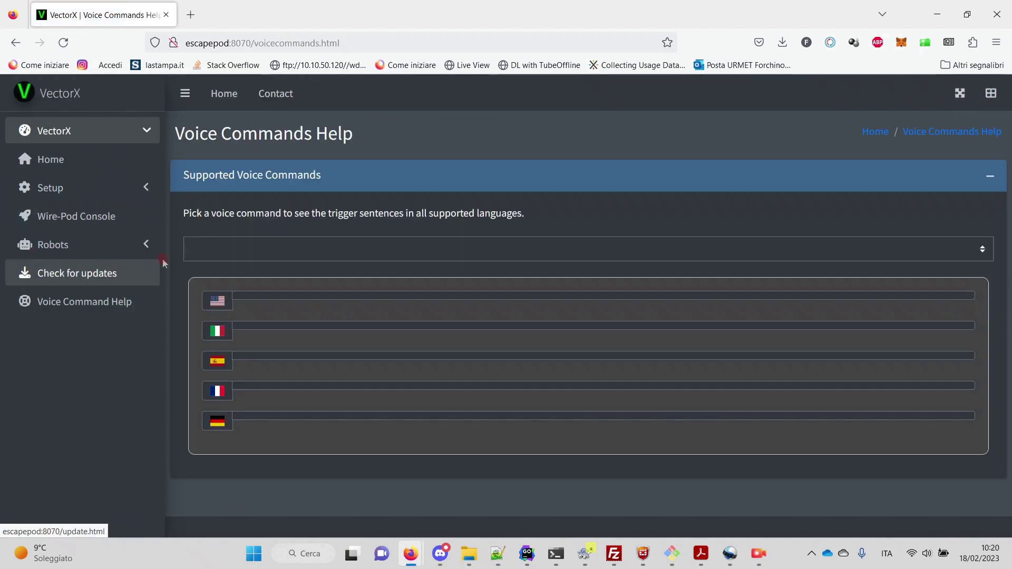
left_click(231, 253)
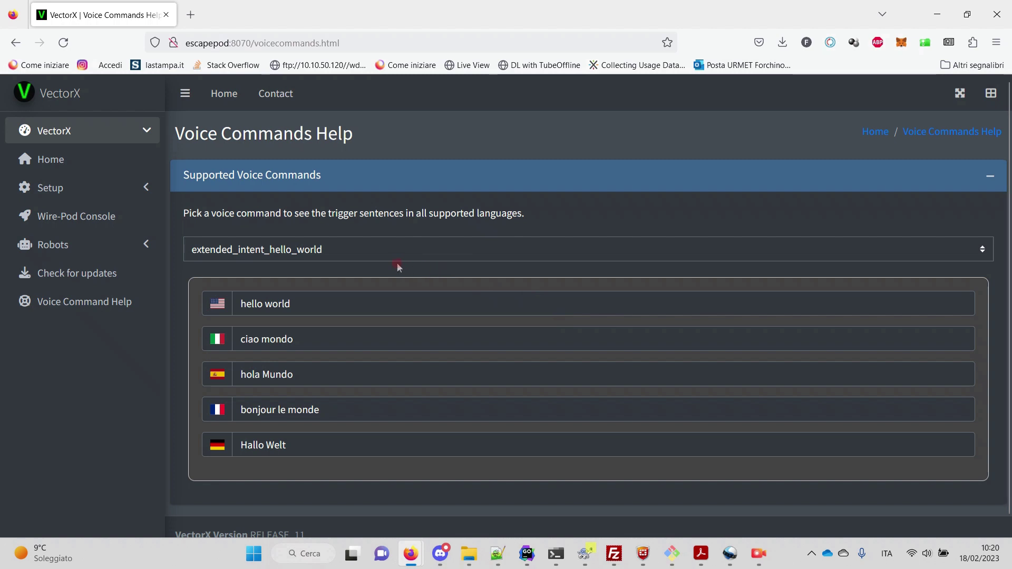
left_click(417, 254)
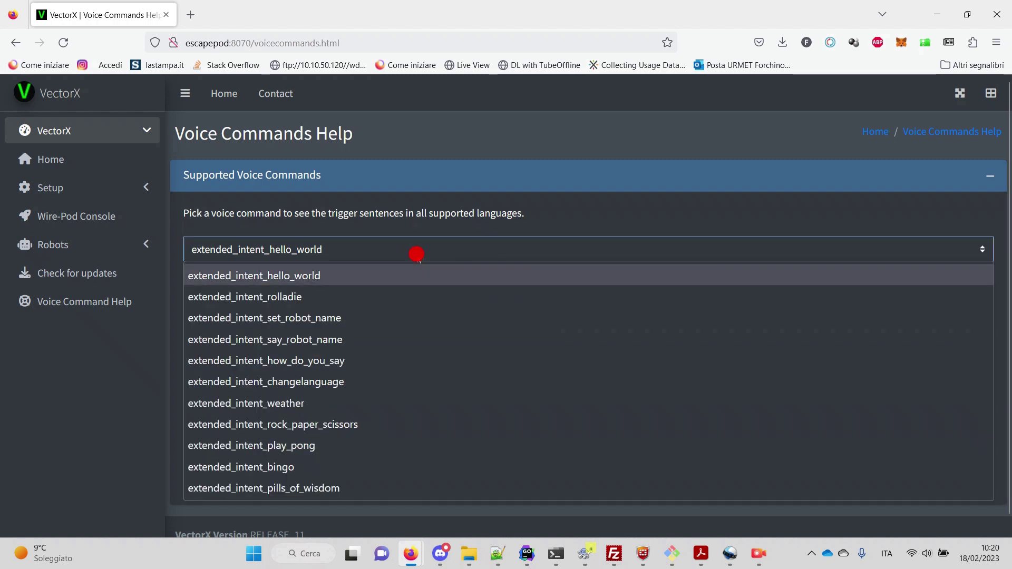
left_click(344, 298)
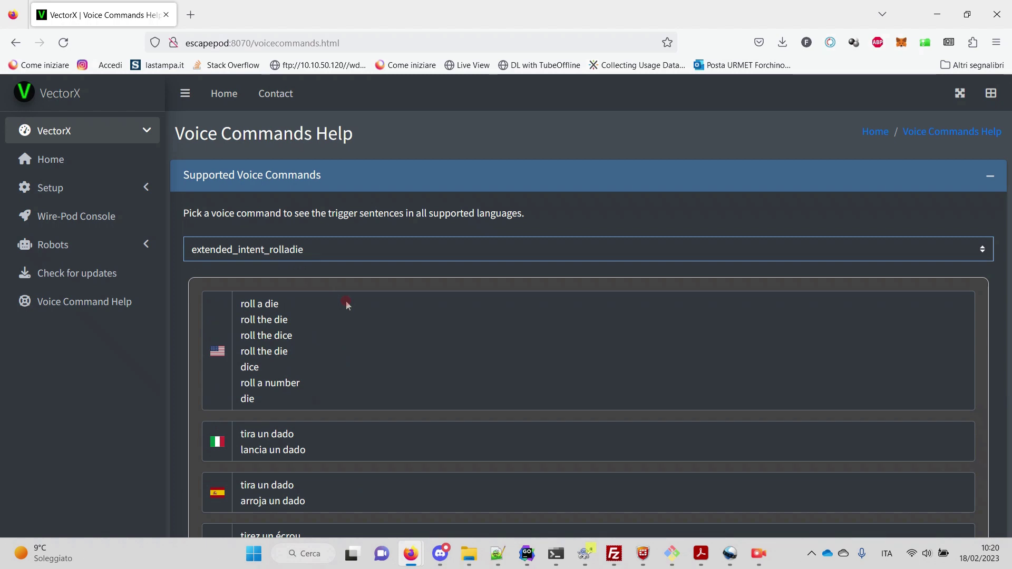
left_click(68, 392)
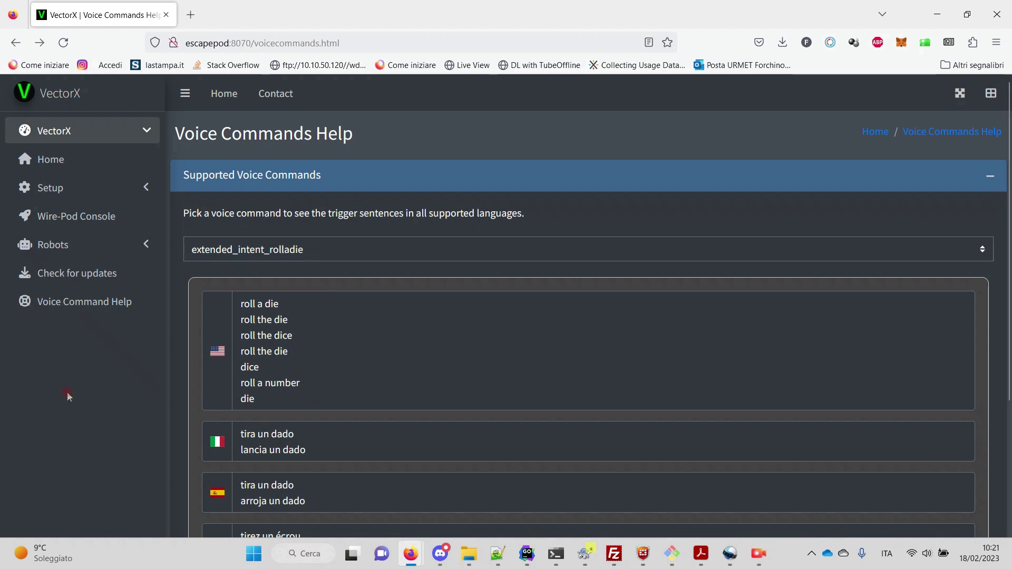
Visit the Wire-Pod Console and return to the home page now listing JERRY.
left_click(67, 219)
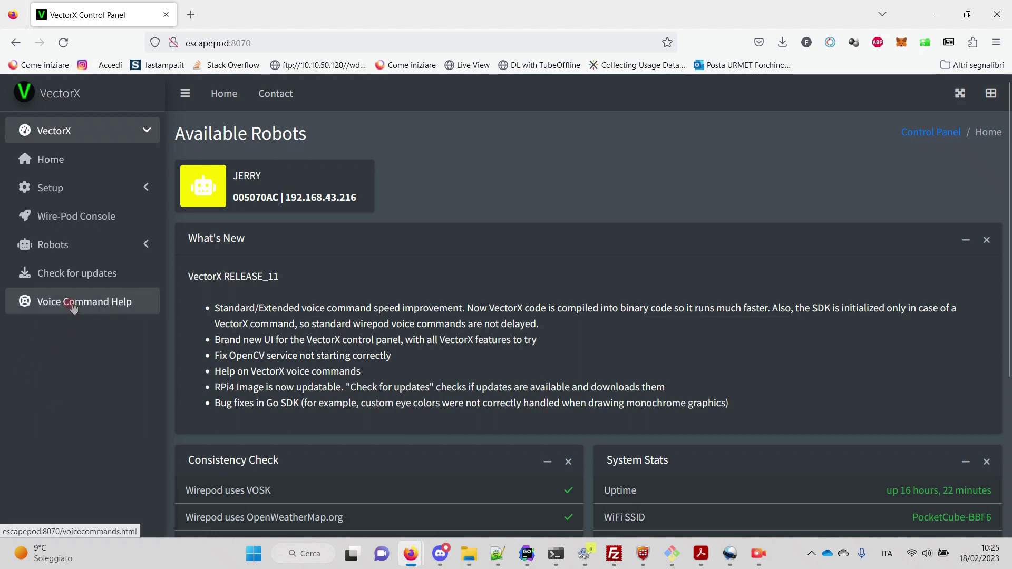
Start an update check and apply from the Check for Updates page, current version RELEASE_11.
left_click(77, 273)
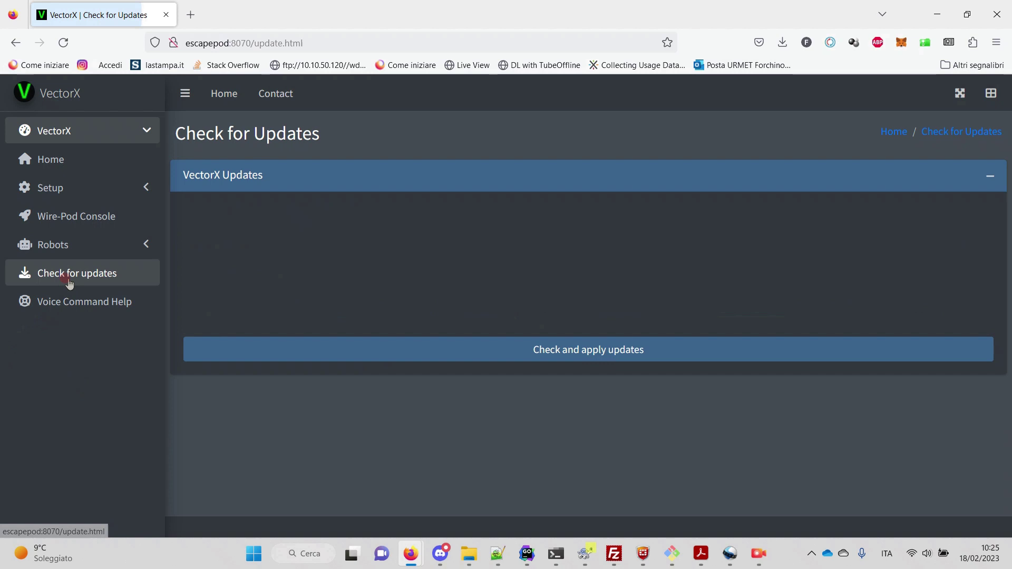
left_click(457, 351)
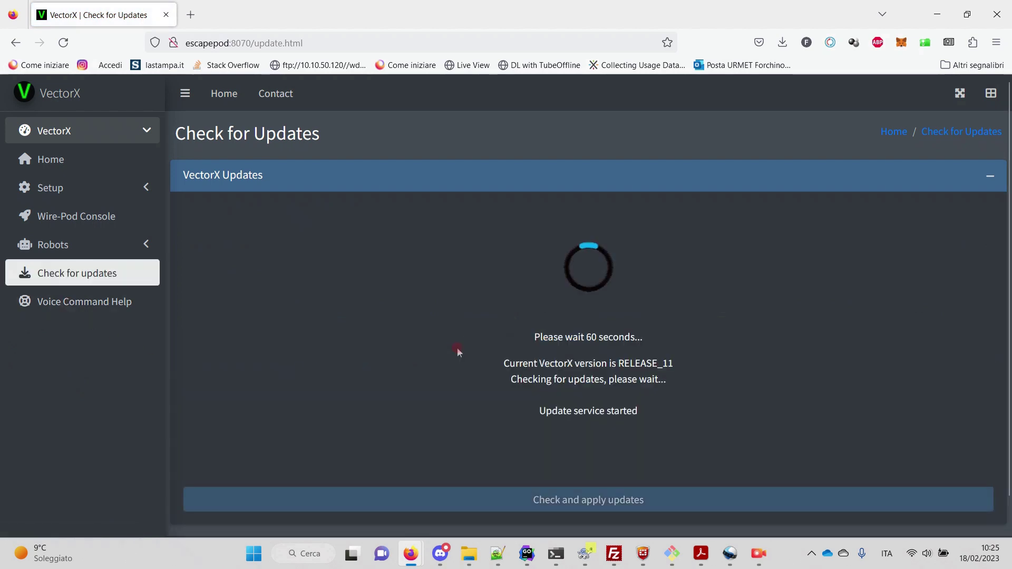